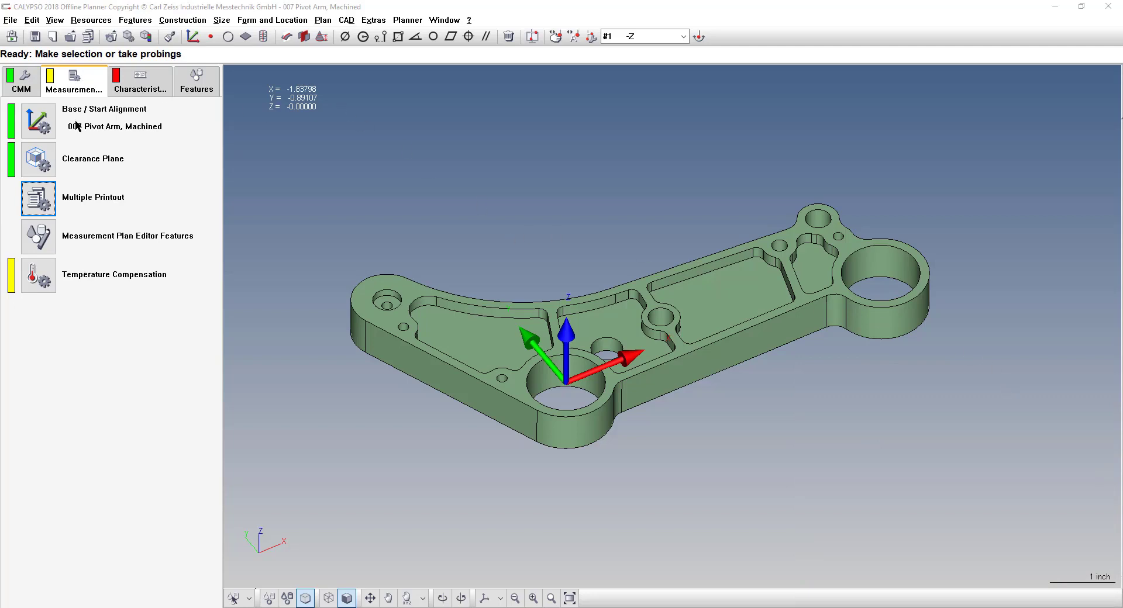
Step: Open the Multiple Printout definition showing PiWeb reporting_1 with the StandardProtocol.ptx template
double_click(51, 194)
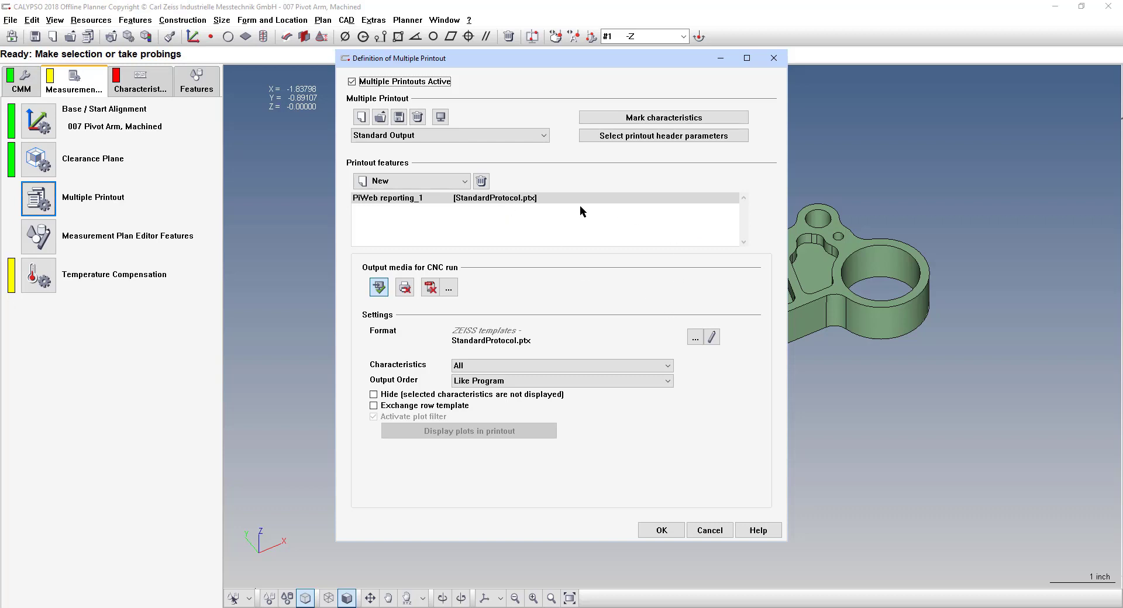
Step: Save a copy of the standard template as 'Logo test' among the Generic templates
click(713, 338)
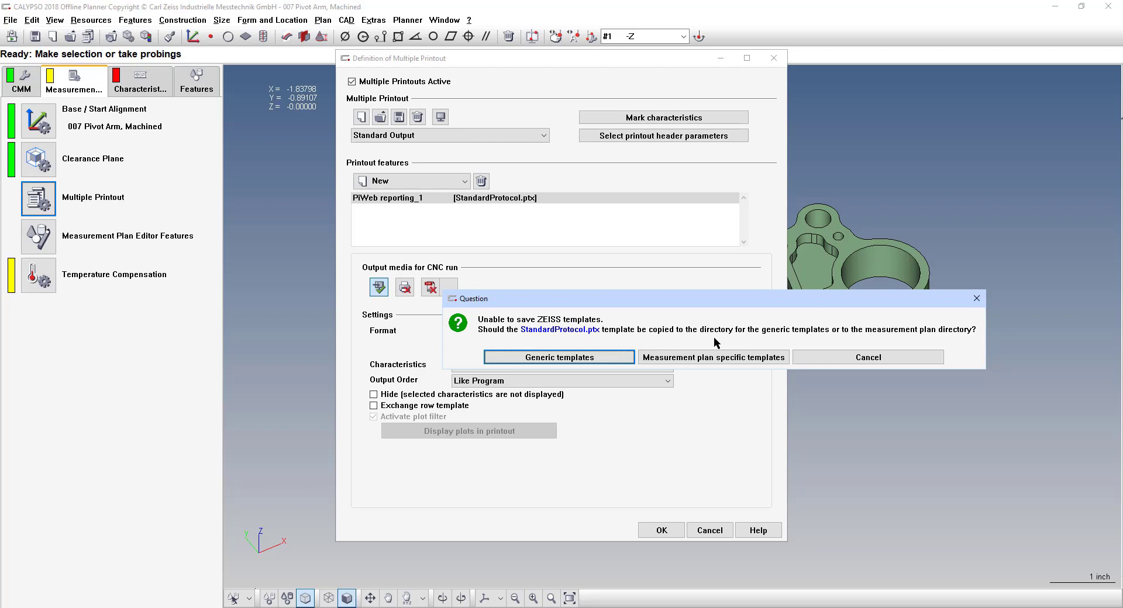
click(577, 359)
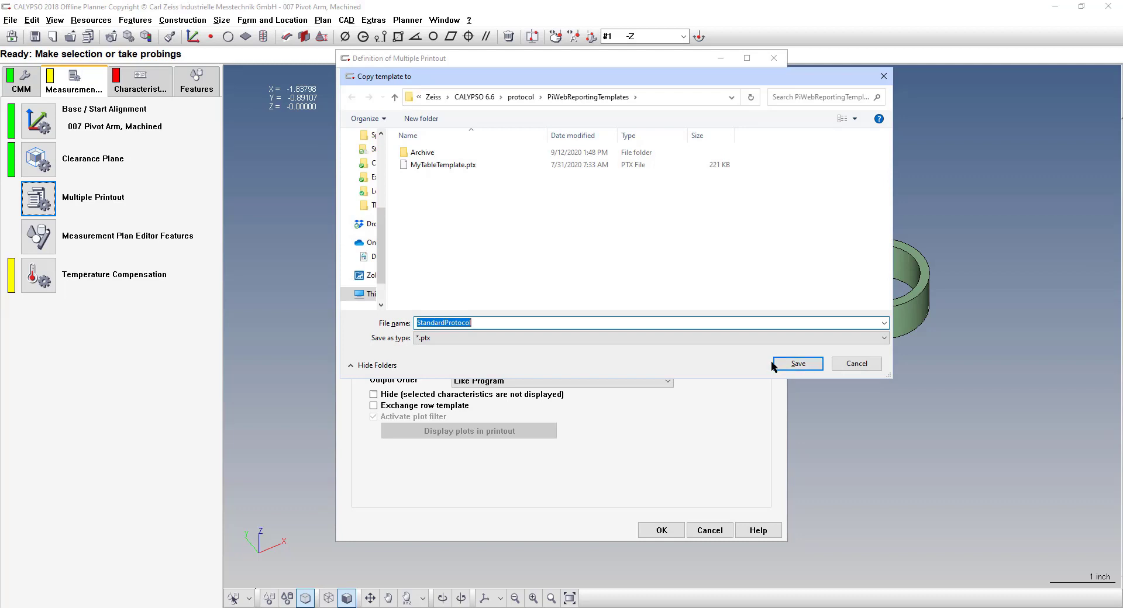
text(Logo test)
click(772, 362)
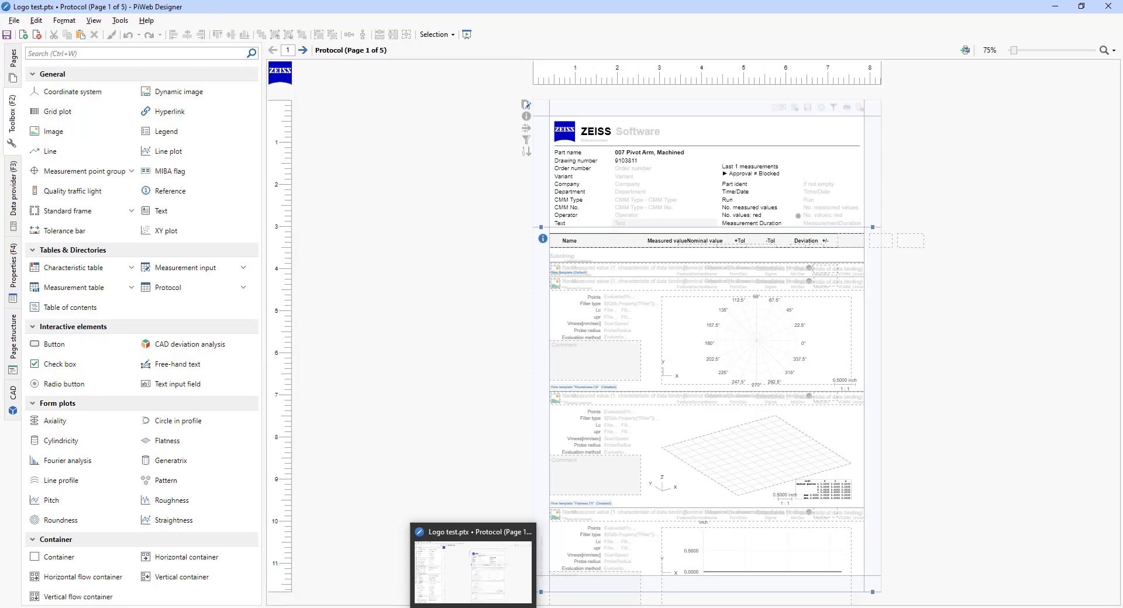
Step: Bring the Logo test template forward in PiWeb Designer and zoom in on the report header
click(475, 556)
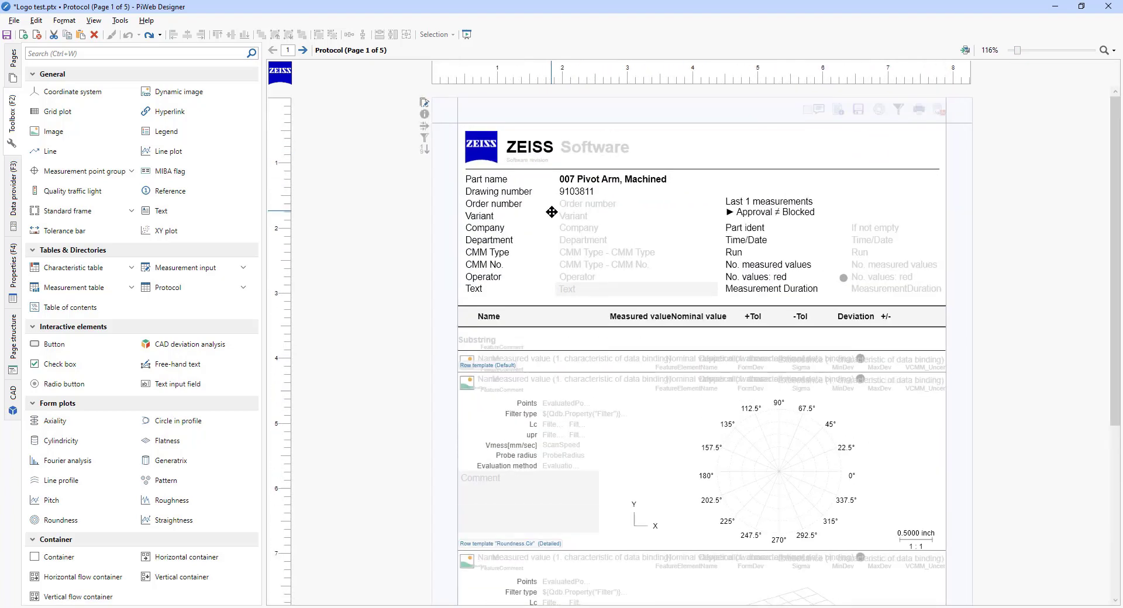
scroll(569, 219, down, 2)
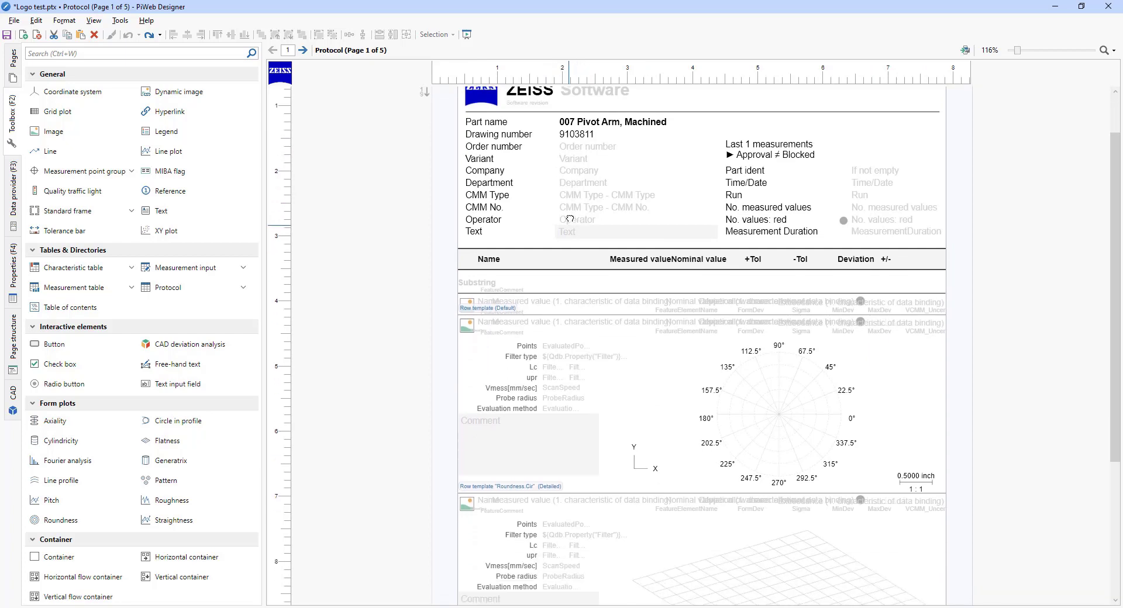
scroll(577, 263, up, 2)
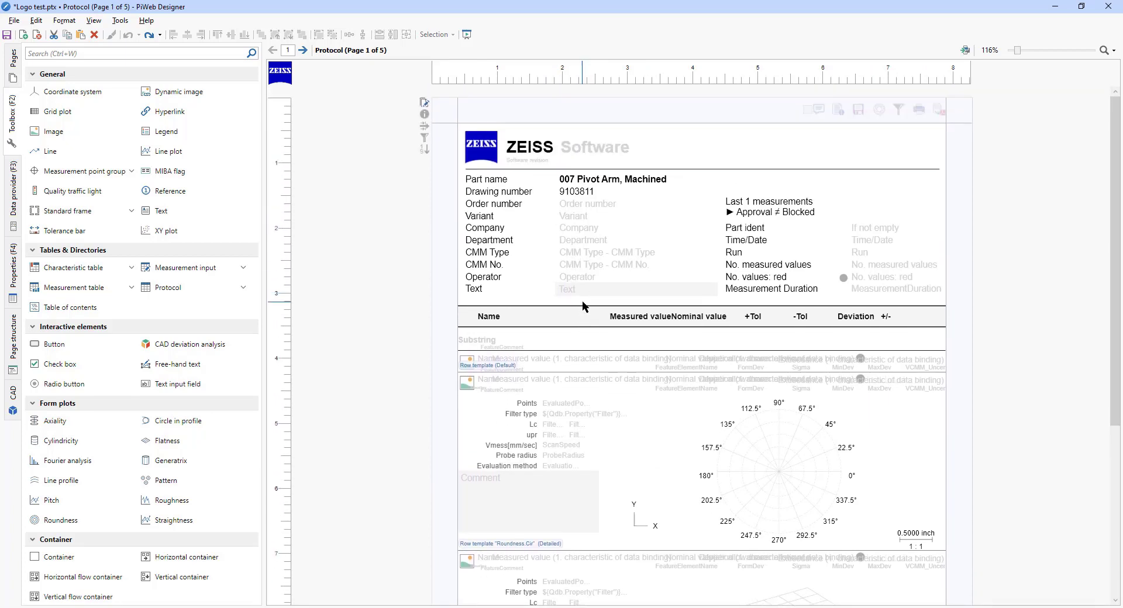
Step: Replace the header's ZEISS logo image with the Logo7 Victory Programming image
click(486, 144)
right_click(486, 145)
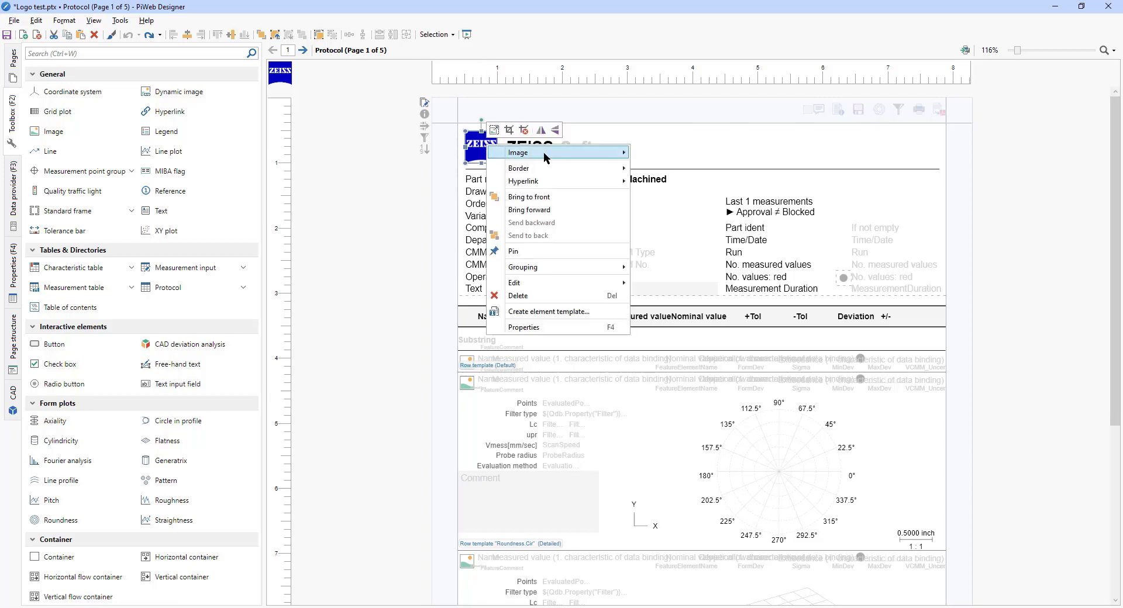
mouse_move(545, 157)
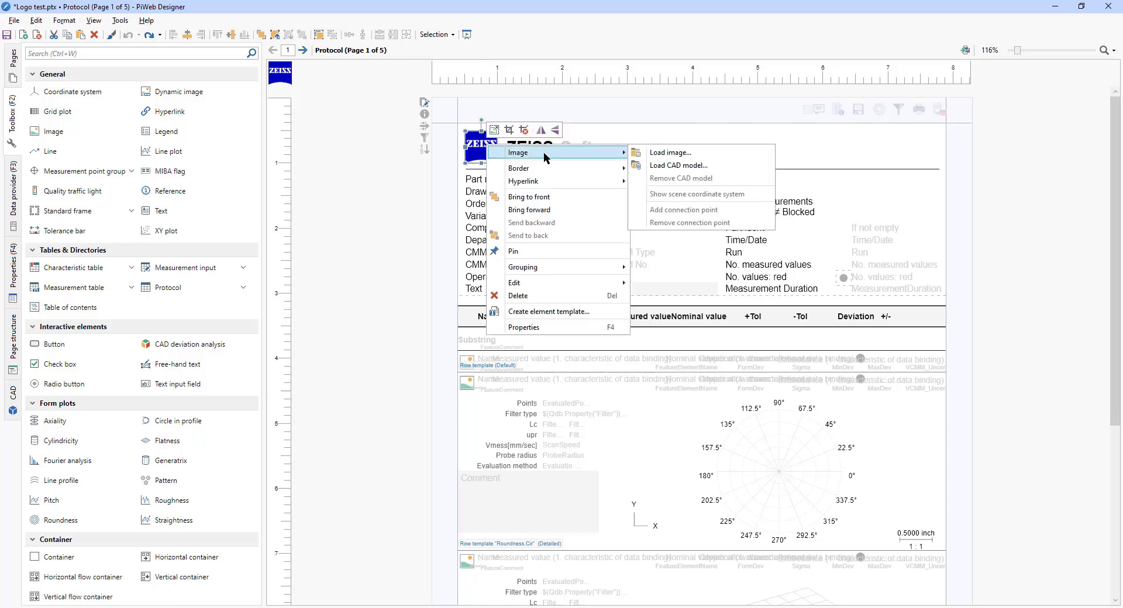
click(663, 155)
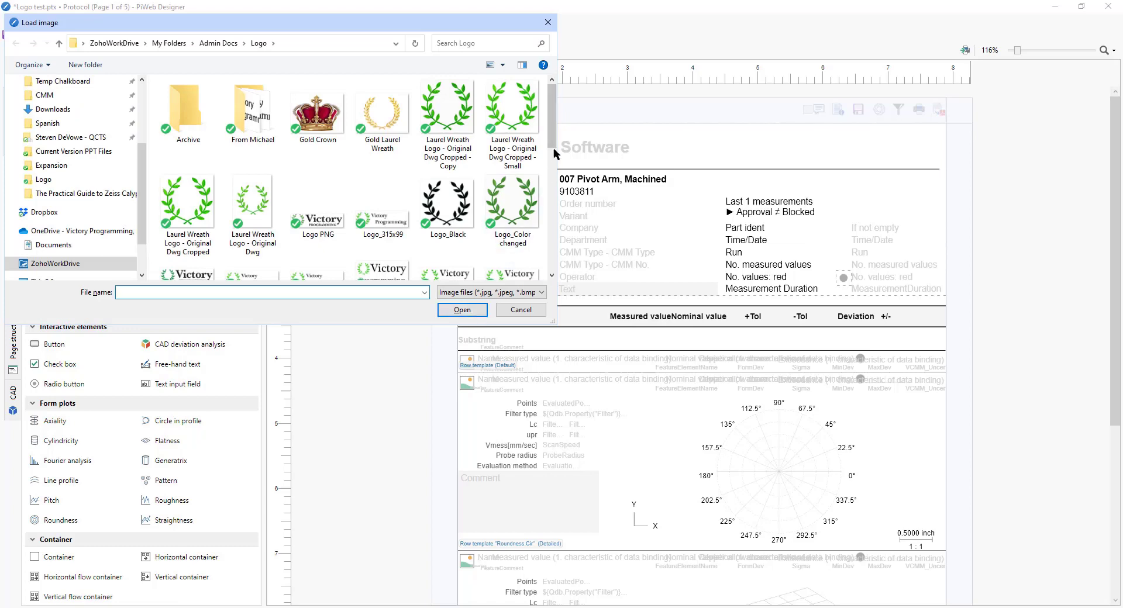
drag(553, 152, 552, 261)
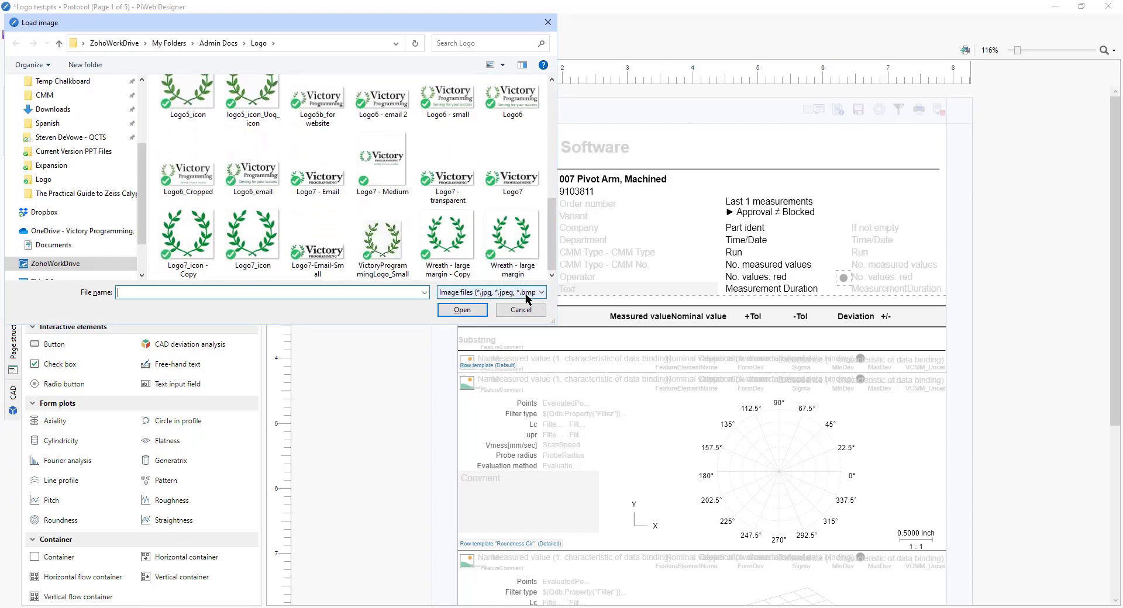
click(529, 295)
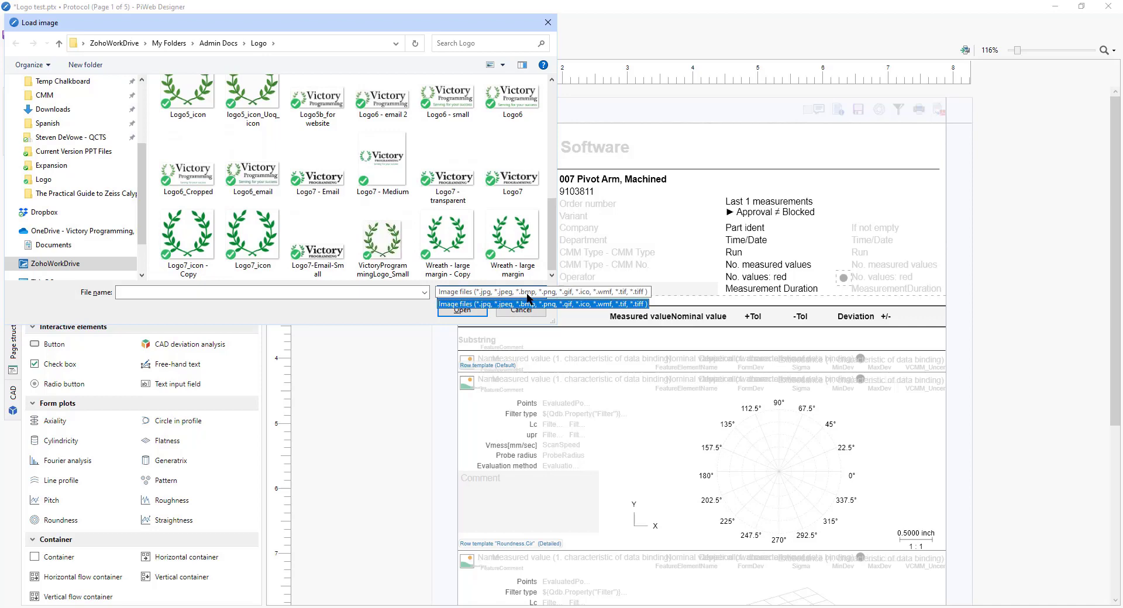
click(518, 180)
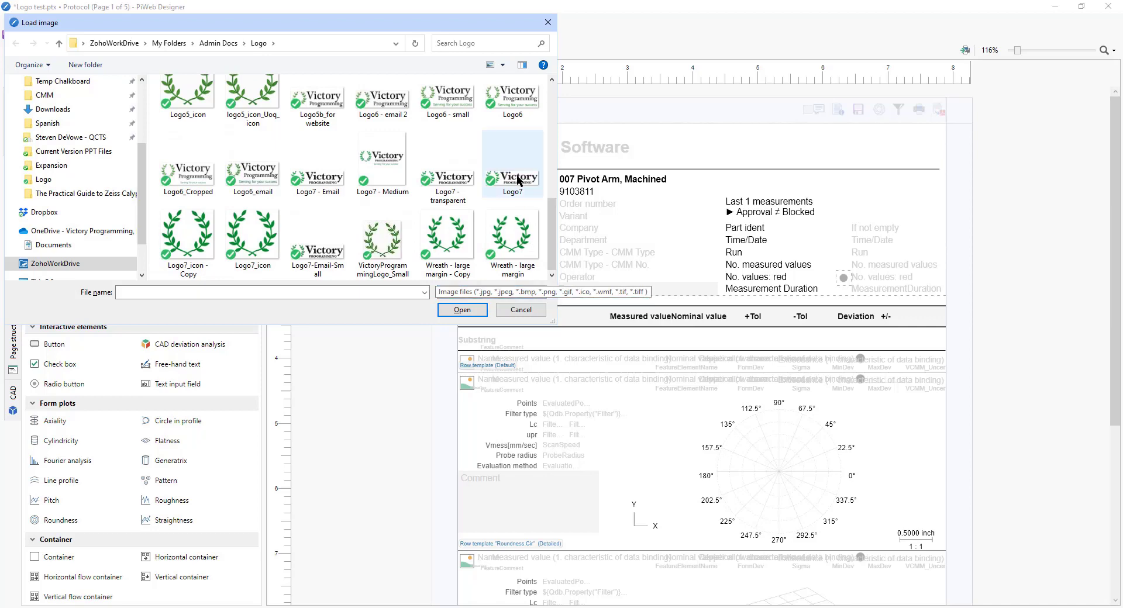
click(477, 310)
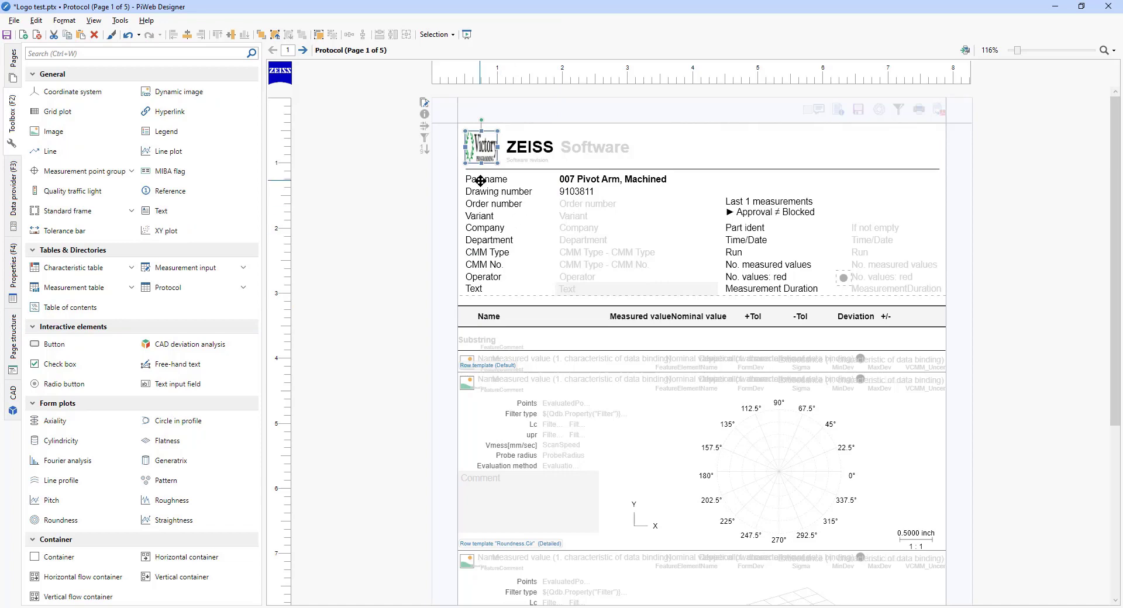
Step: Restore the Victory logo's original aspect ratio and enlarge it across the header's top-left
right_click(480, 146)
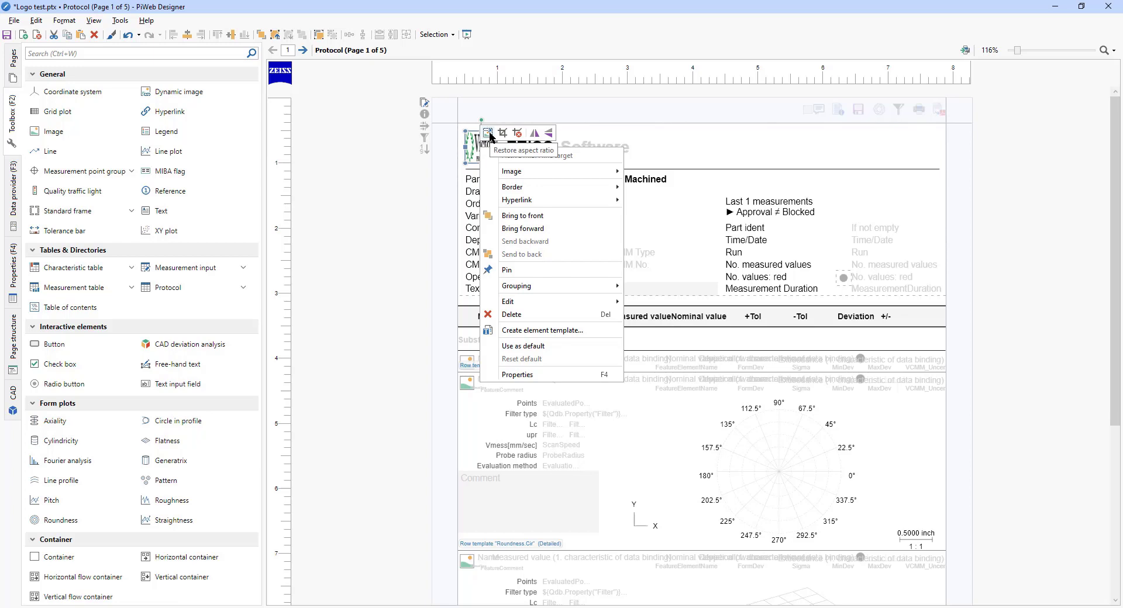
click(489, 133)
click(474, 159)
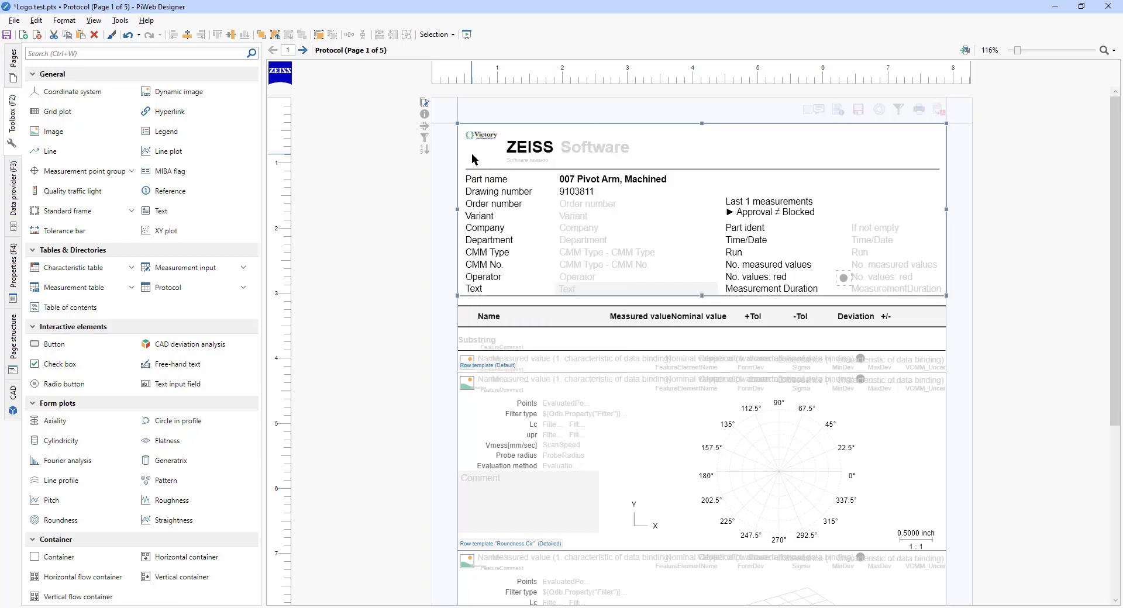
drag(483, 136, 739, 154)
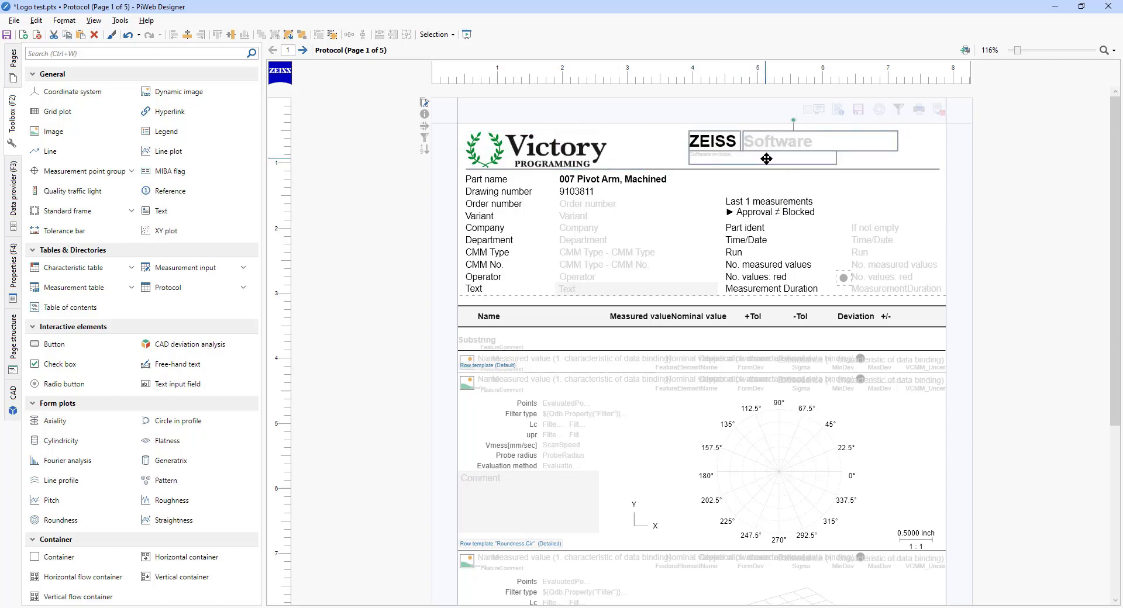
Step: Ungroup the ZEISS header block and change its ZEISS text to 'CMM Report'
right_click(725, 141)
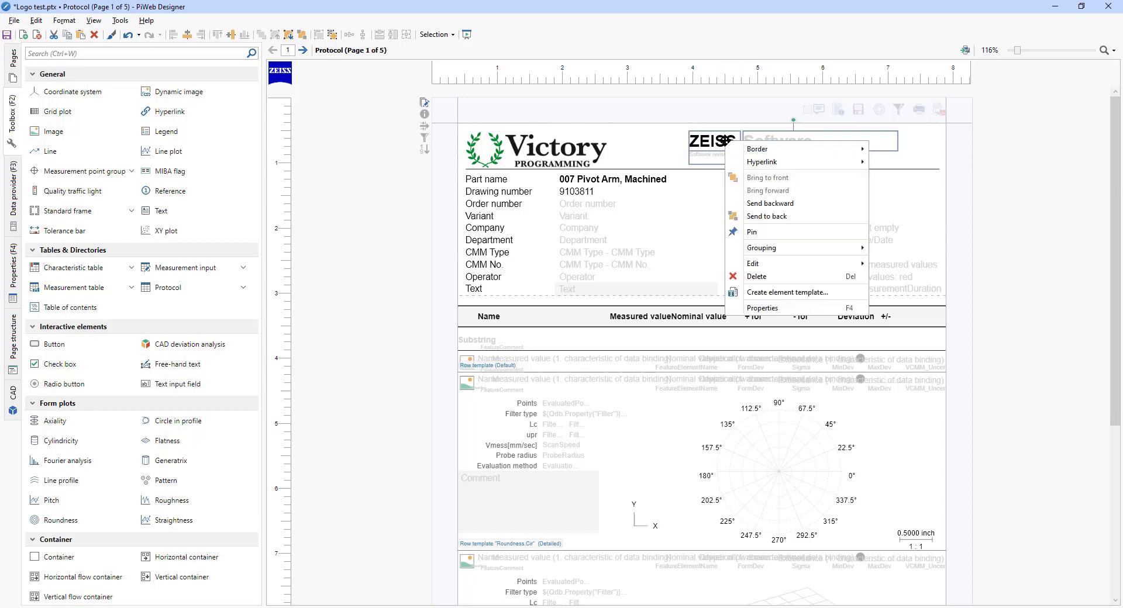
mouse_move(814, 247)
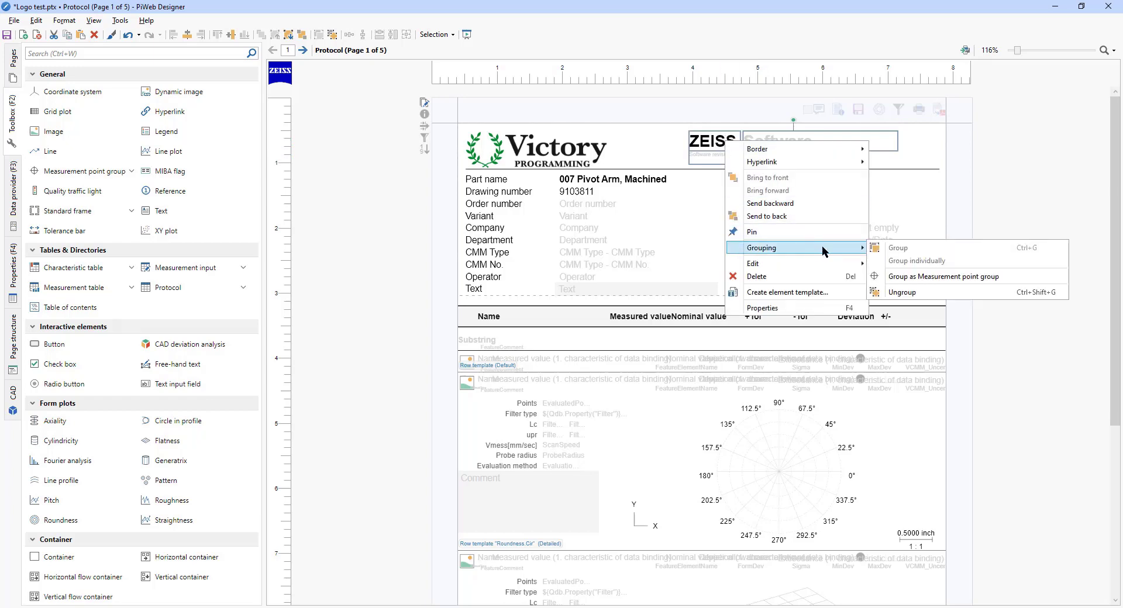
click(888, 292)
click(728, 146)
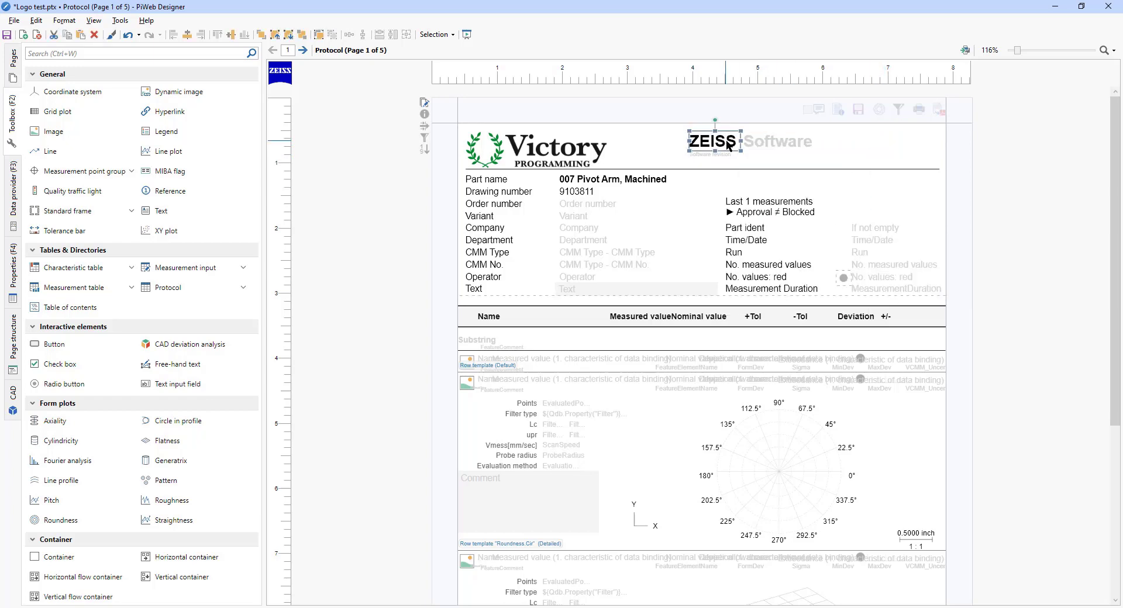
double_click(728, 147)
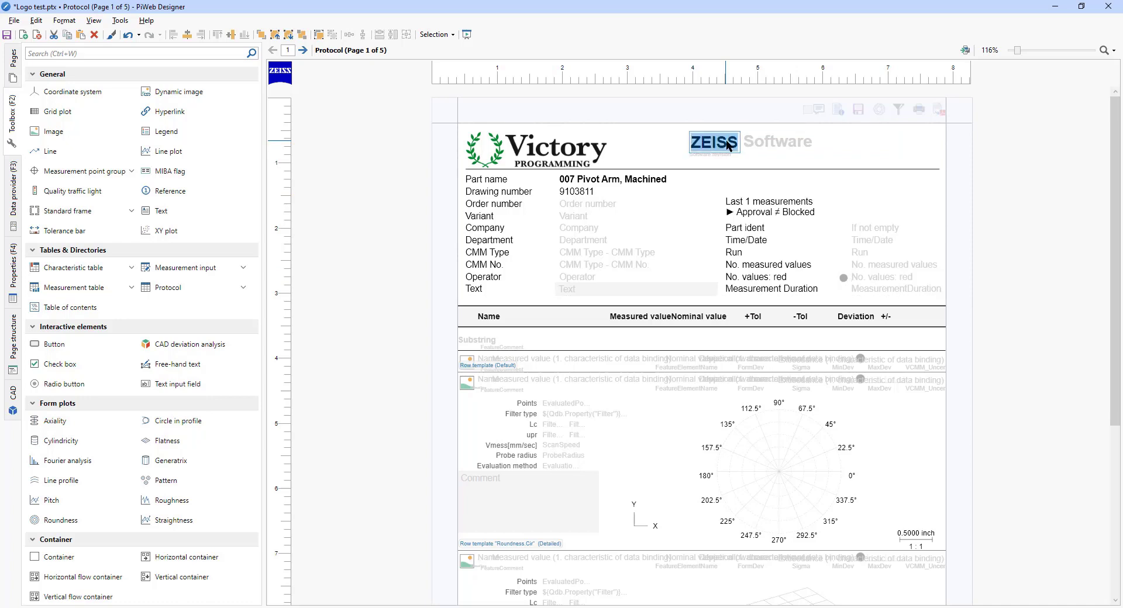
text(CMM Report)
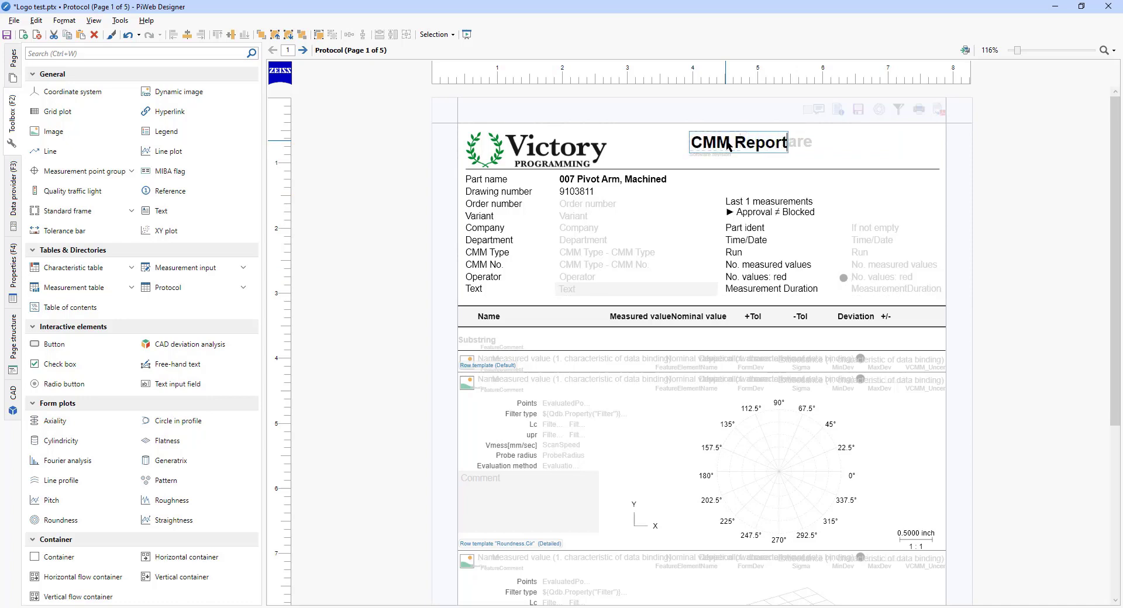
Step: Delete the leftover Software text, then widen and reposition the CMM Report title beside the logo
click(803, 140)
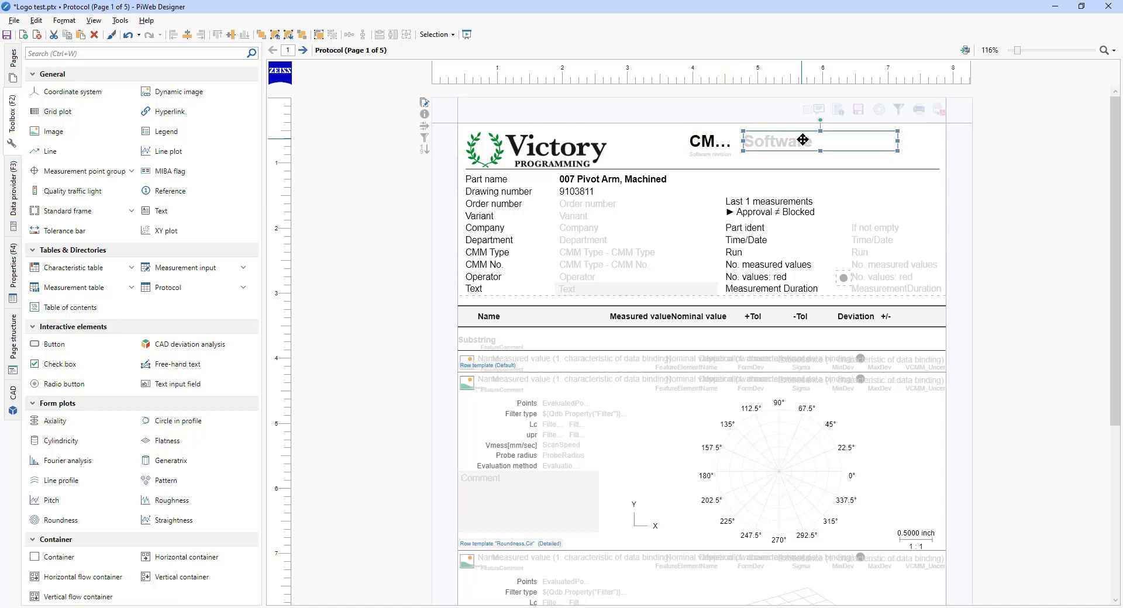
key(Delete)
click(713, 142)
drag(741, 142, 852, 142)
drag(734, 142, 718, 146)
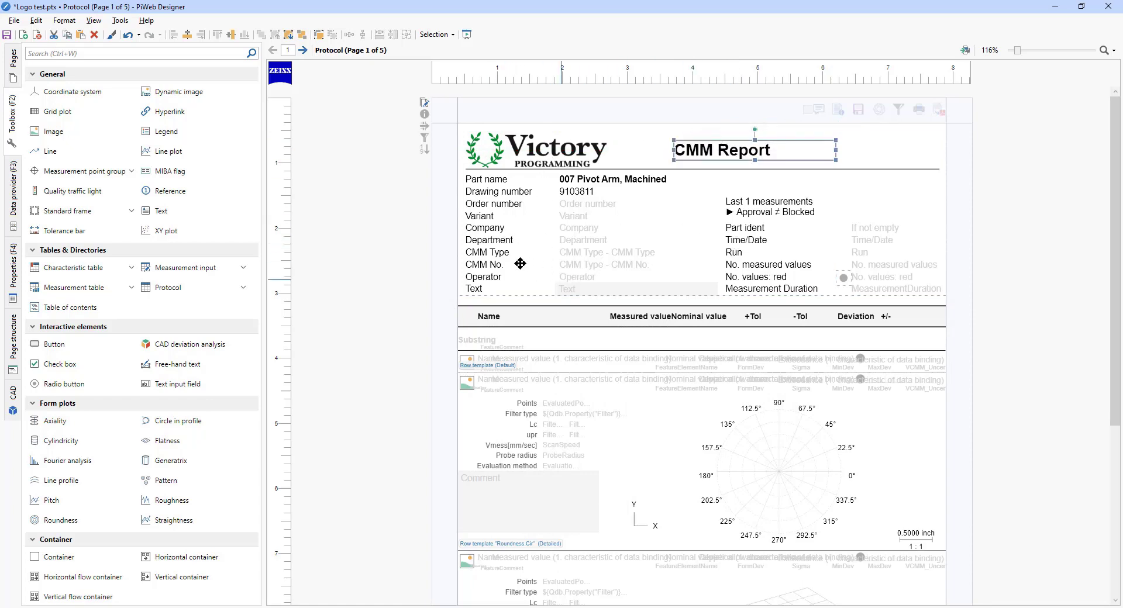
click(505, 253)
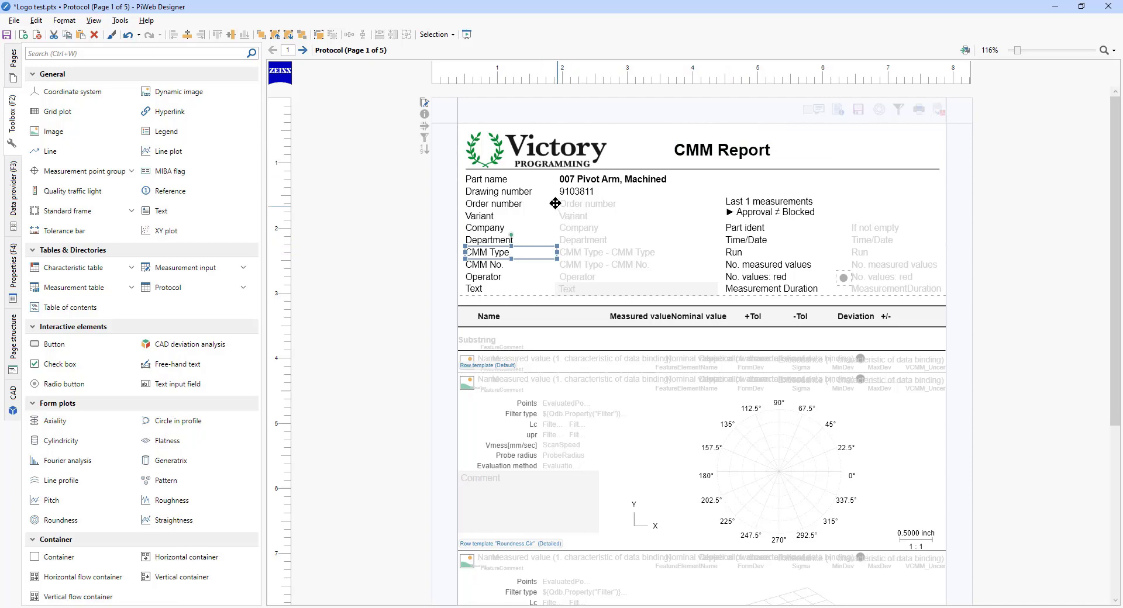
Step: Save the template, preview it with measurement data in PiWeb Monitor, then close the preview
click(7, 35)
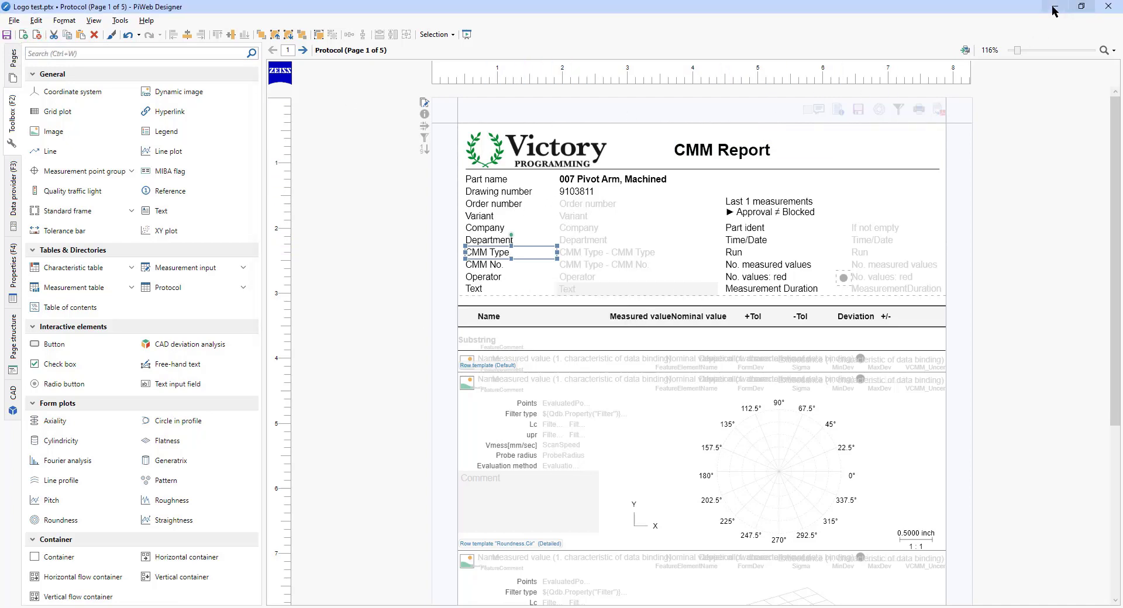
click(467, 35)
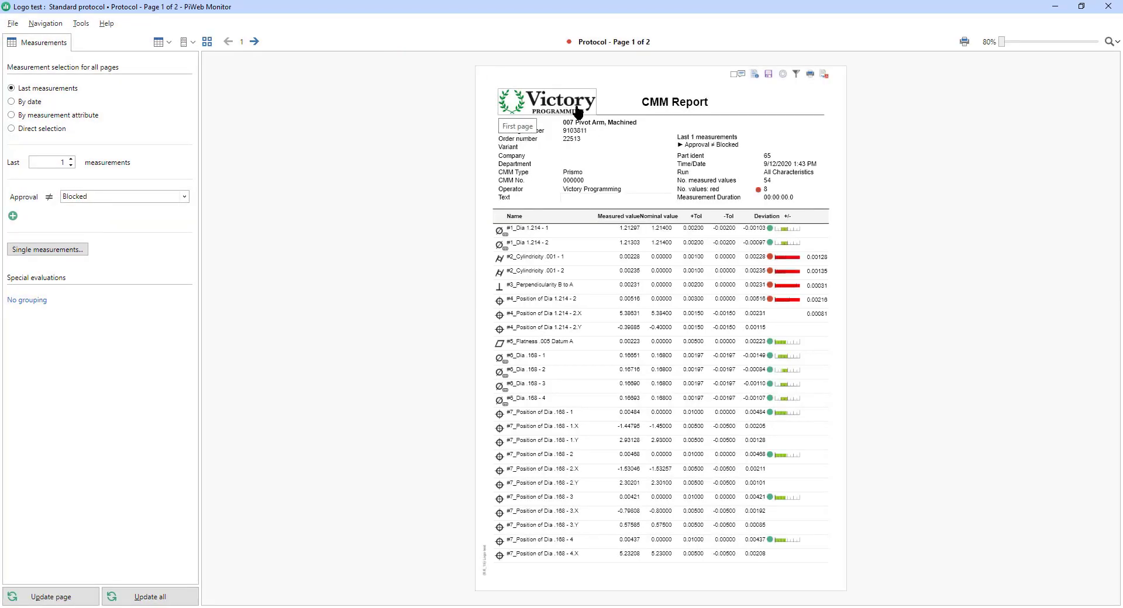
click(1108, 6)
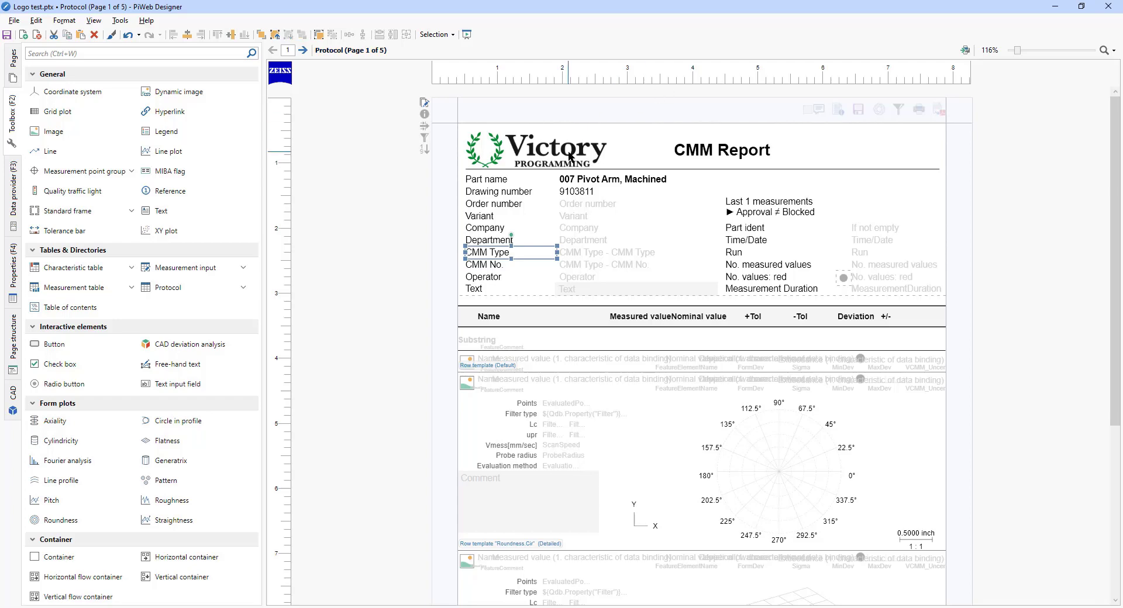
click(558, 153)
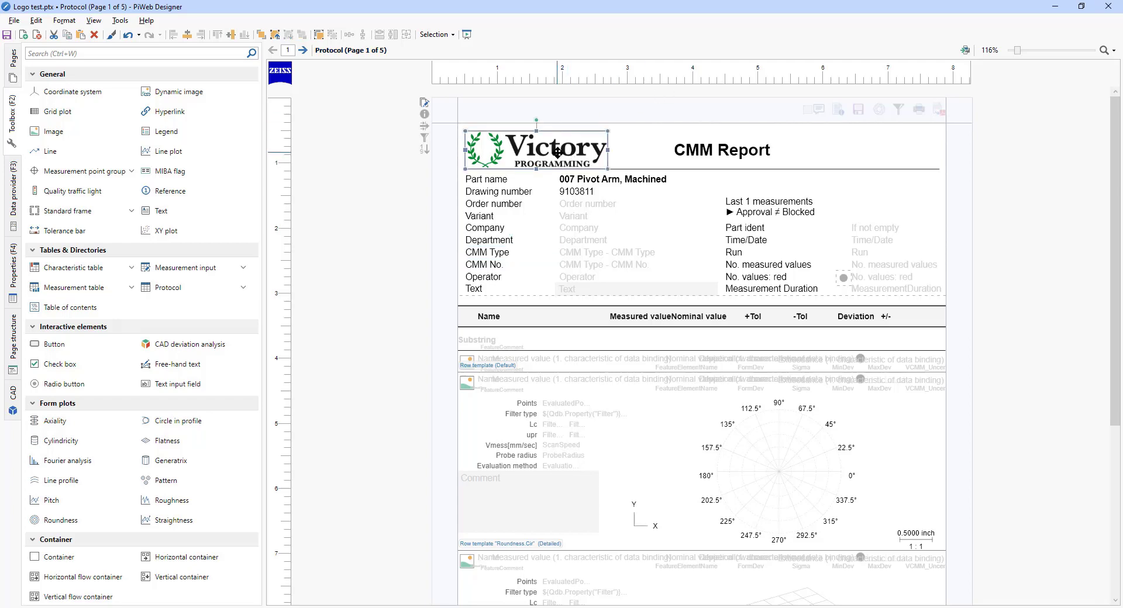
right_click(557, 152)
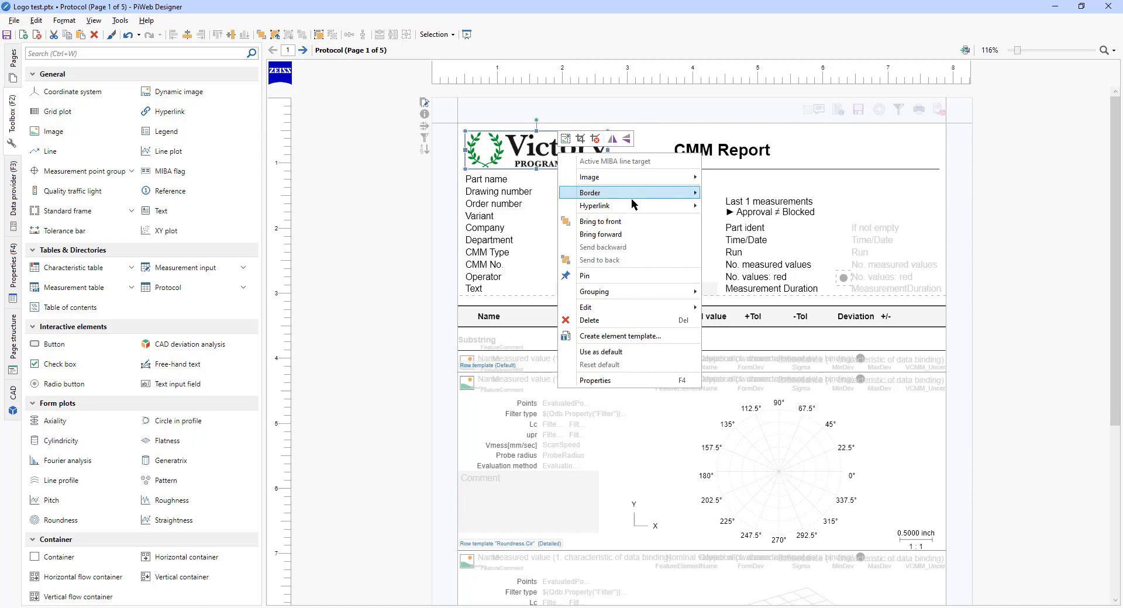
mouse_move(634, 204)
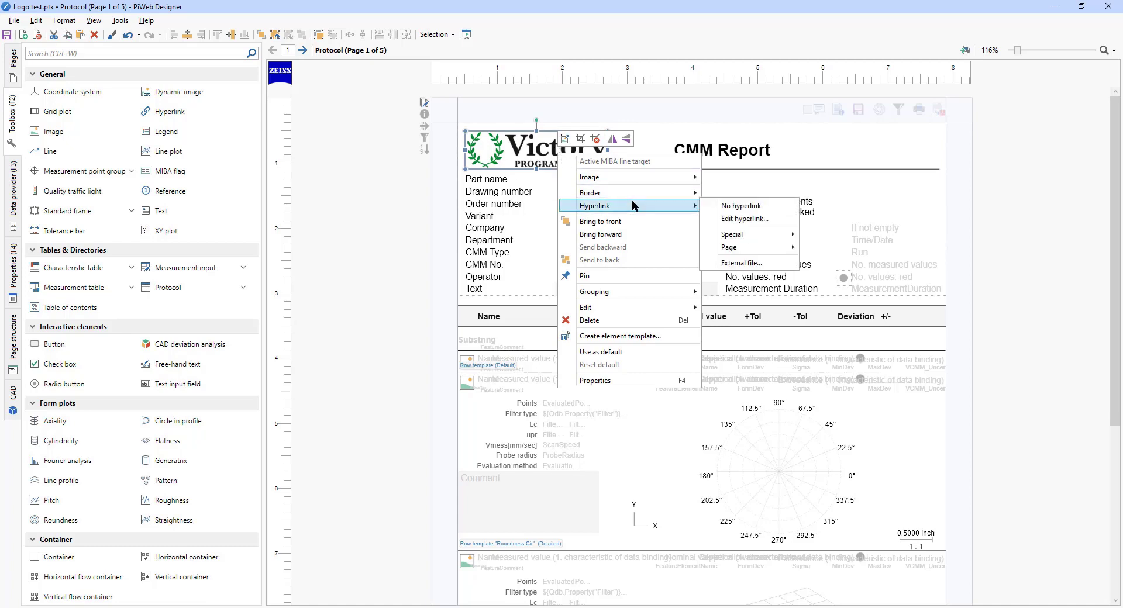
click(754, 218)
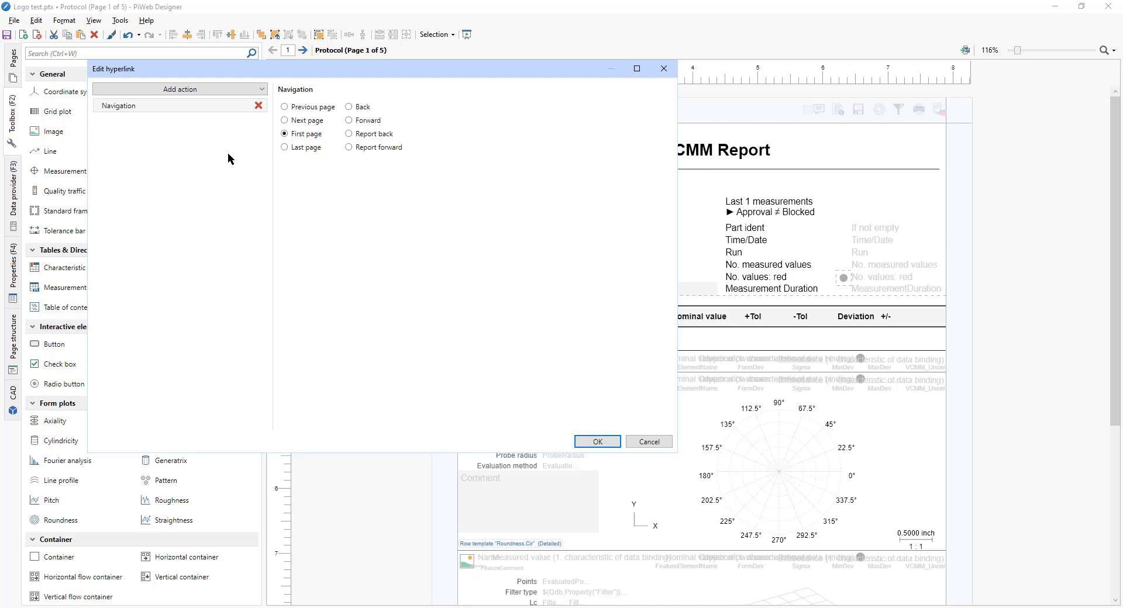
click(258, 105)
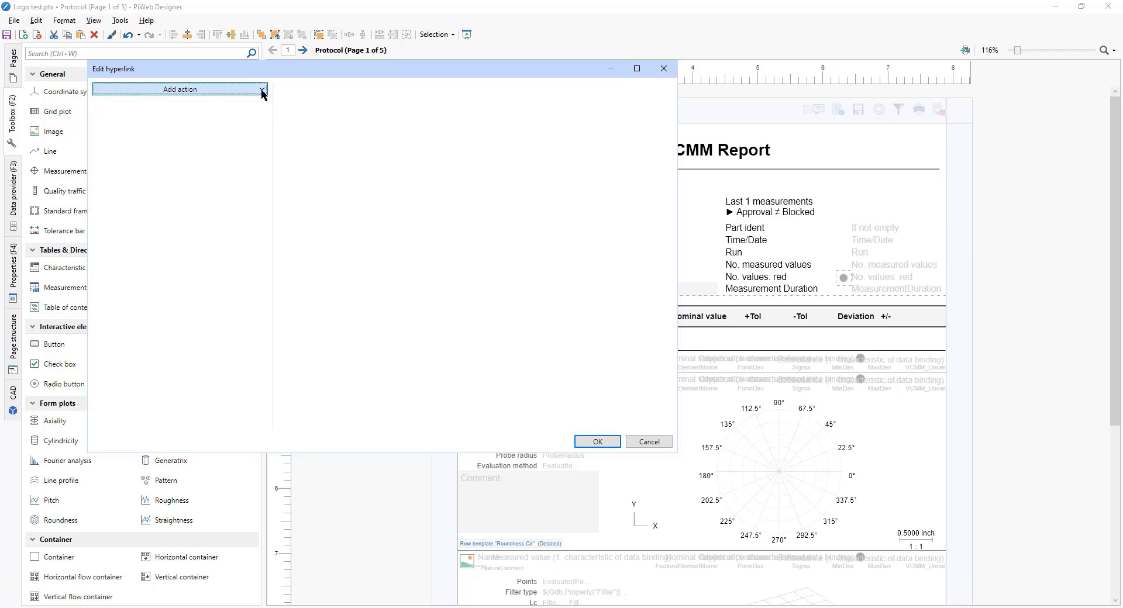
click(262, 92)
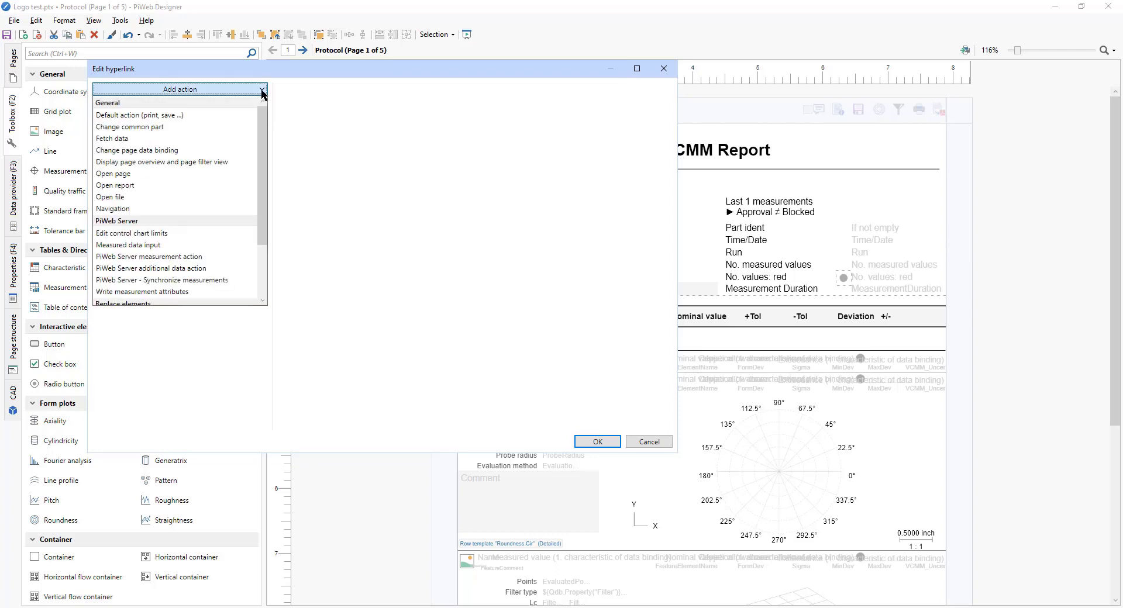
click(144, 197)
click(349, 109)
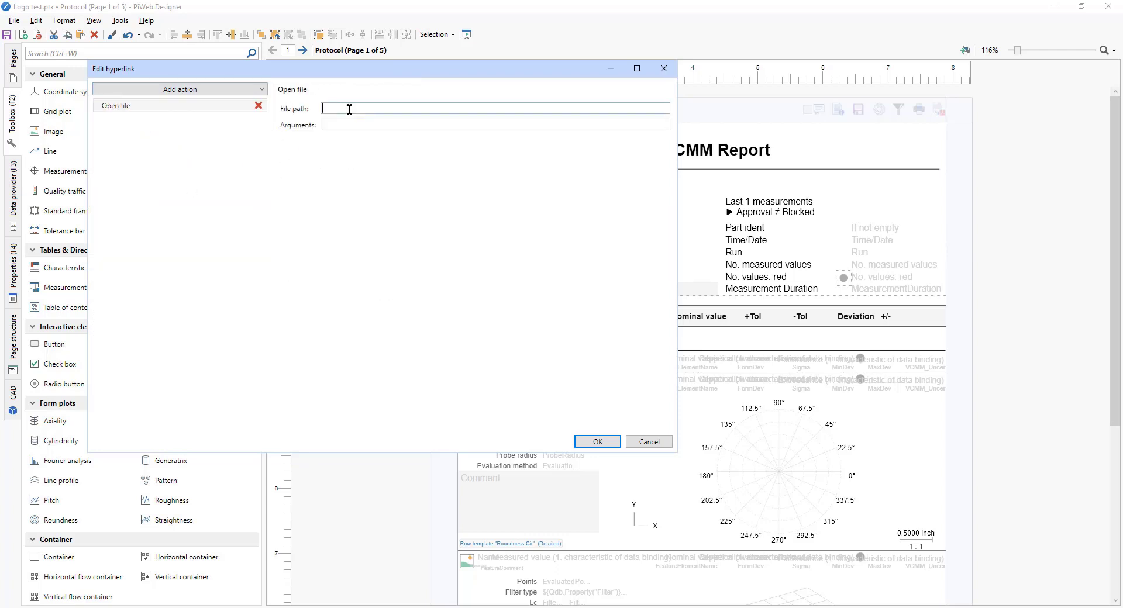
text(www.victoryprogramming.com)
click(599, 440)
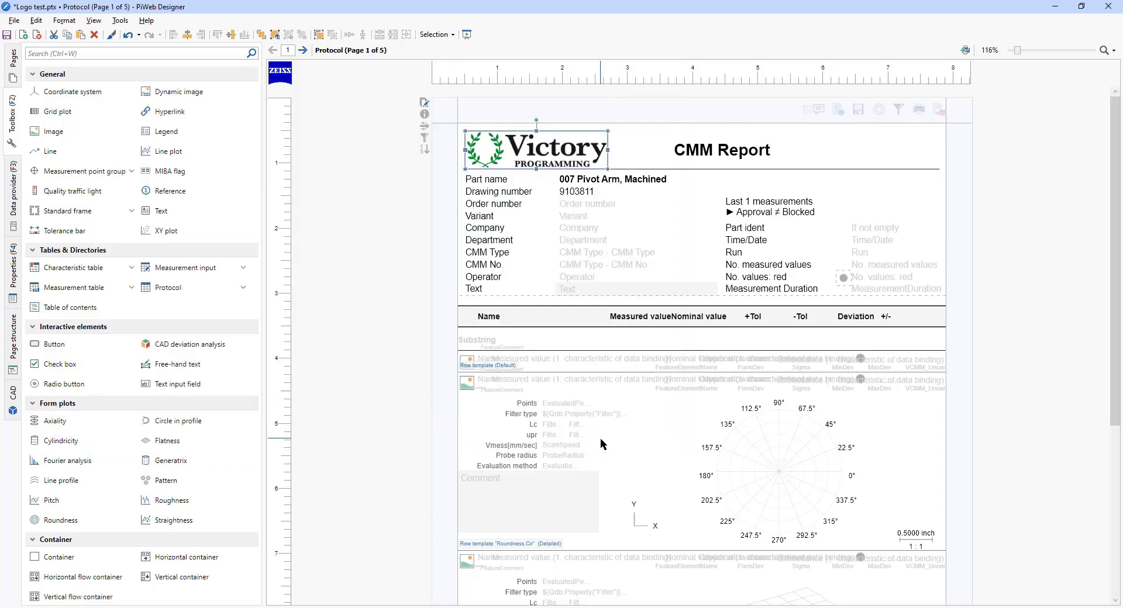
Step: Save the template, preview it in PiWeb Monitor, and follow the logo link to the website
click(7, 35)
click(467, 35)
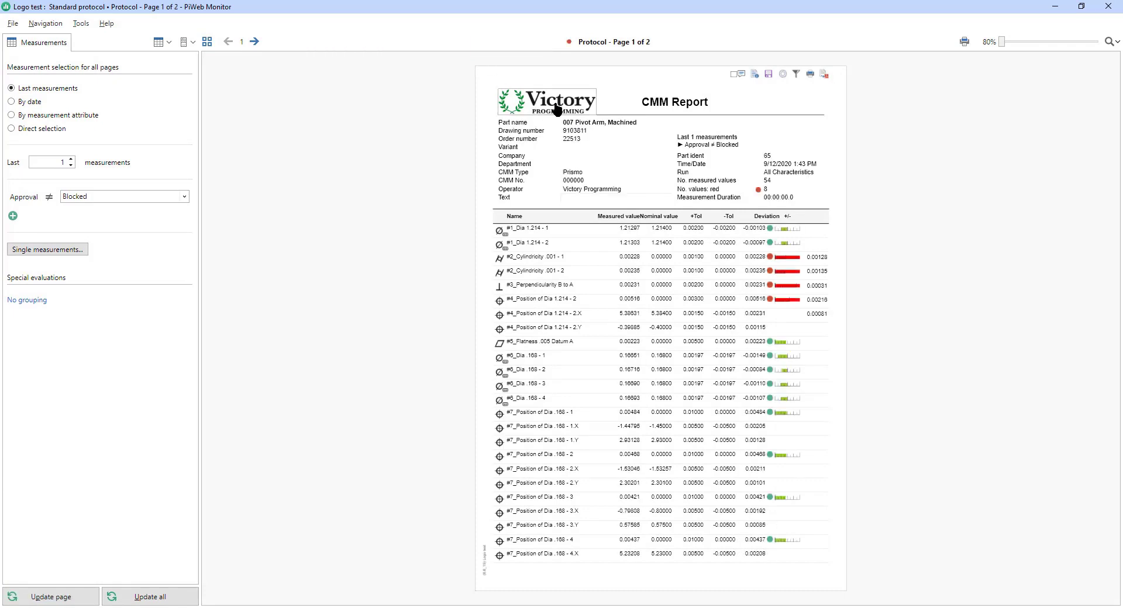
click(558, 109)
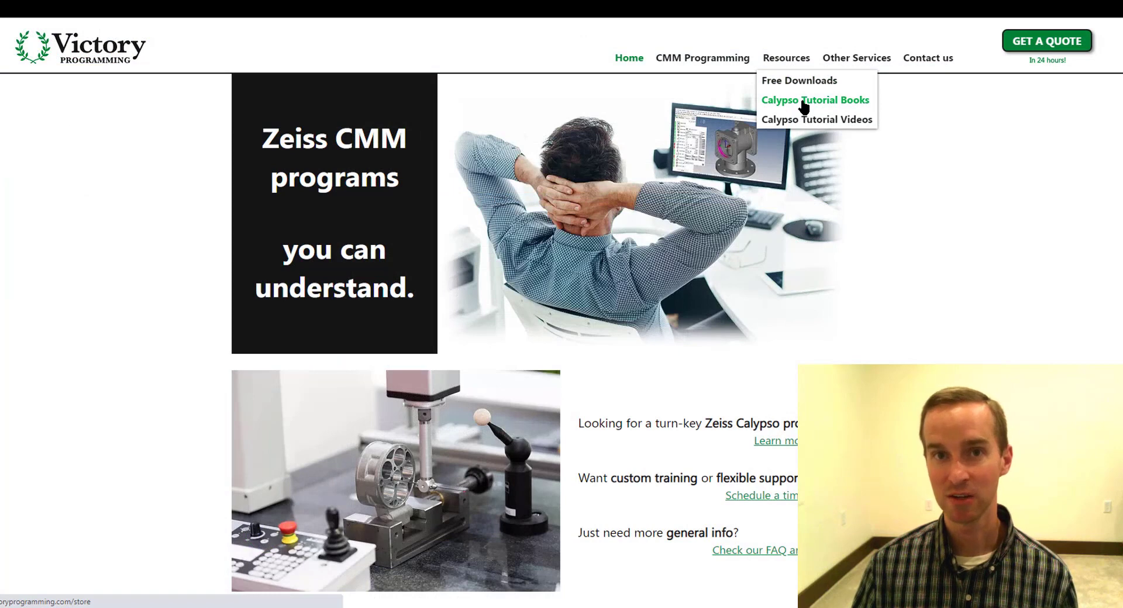
Step: Open the Calypso Reports Made Simple eBook preview from Calypso Tutorial Books and scroll to its Contents
click(804, 101)
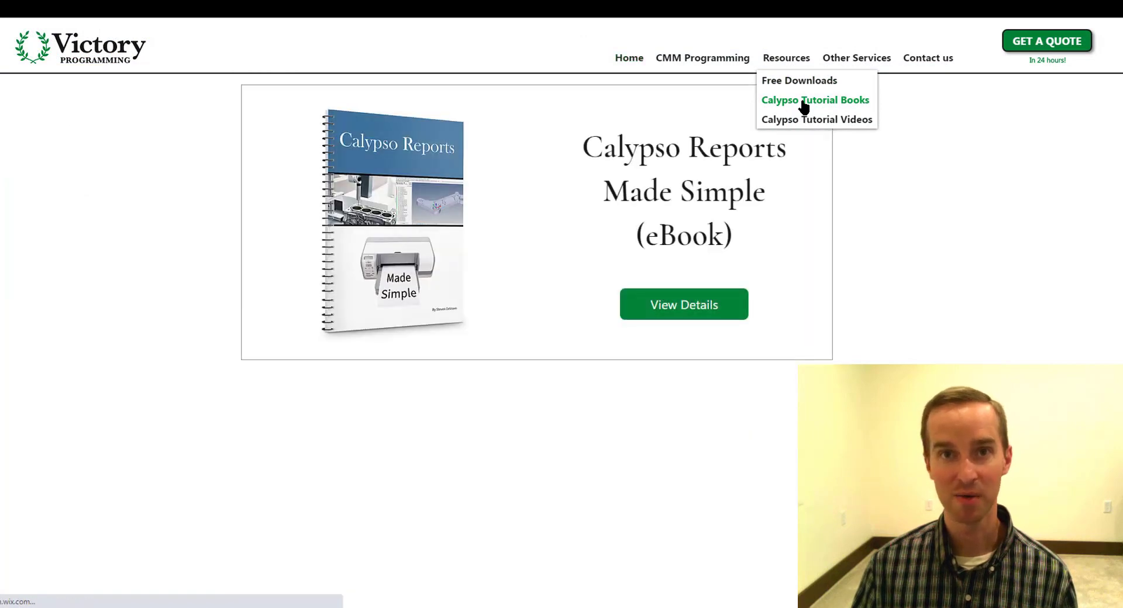
click(704, 308)
scroll(686, 388, down, 2)
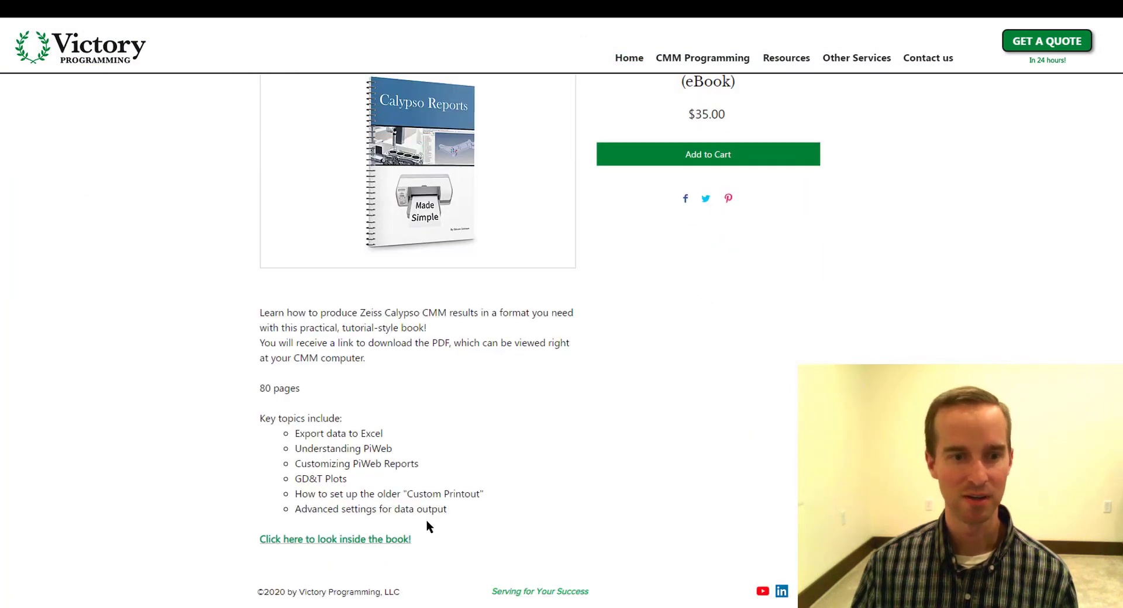
click(401, 541)
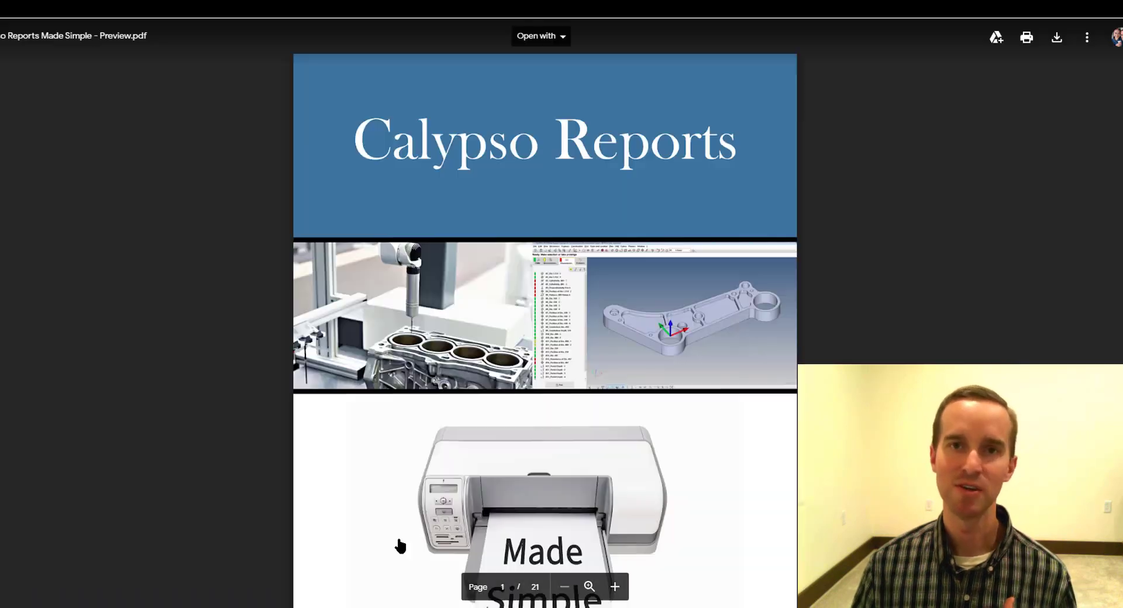
scroll(403, 426, down, 15)
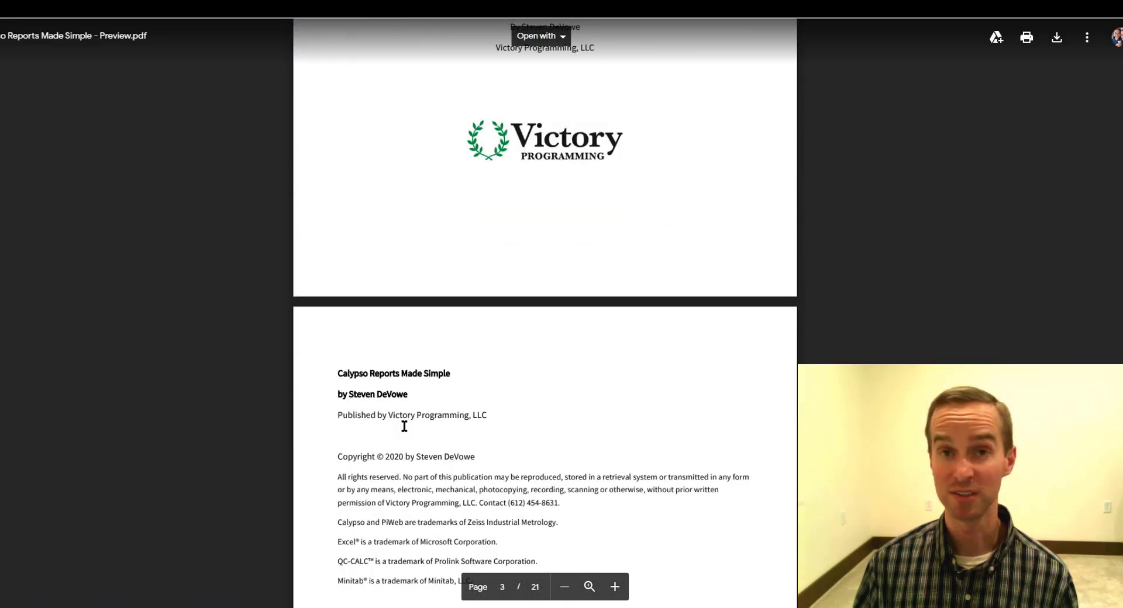
scroll(404, 426, down, 10)
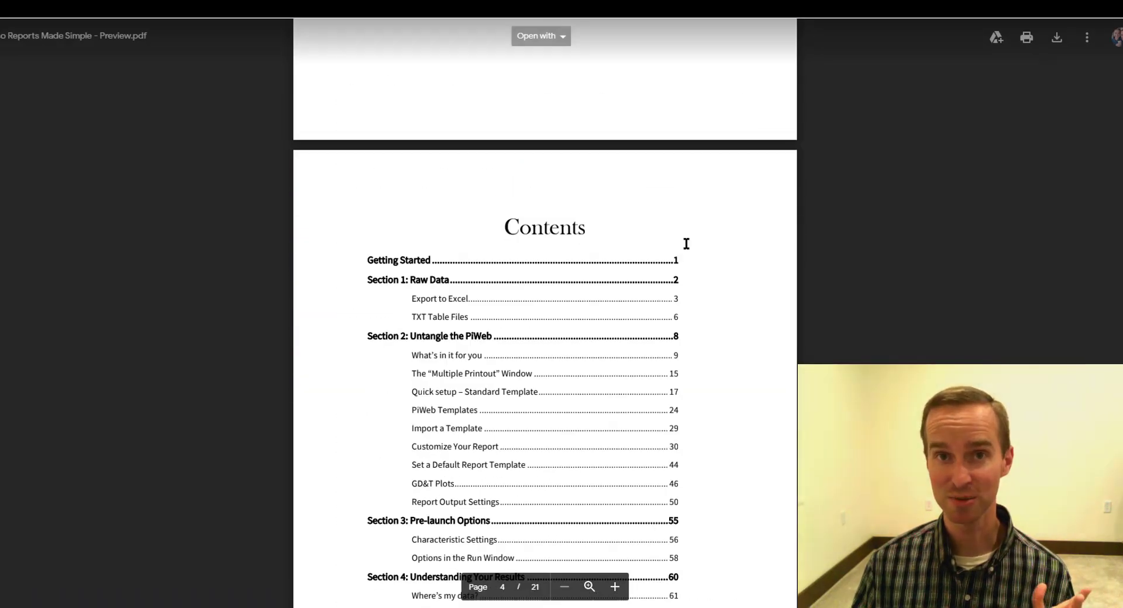